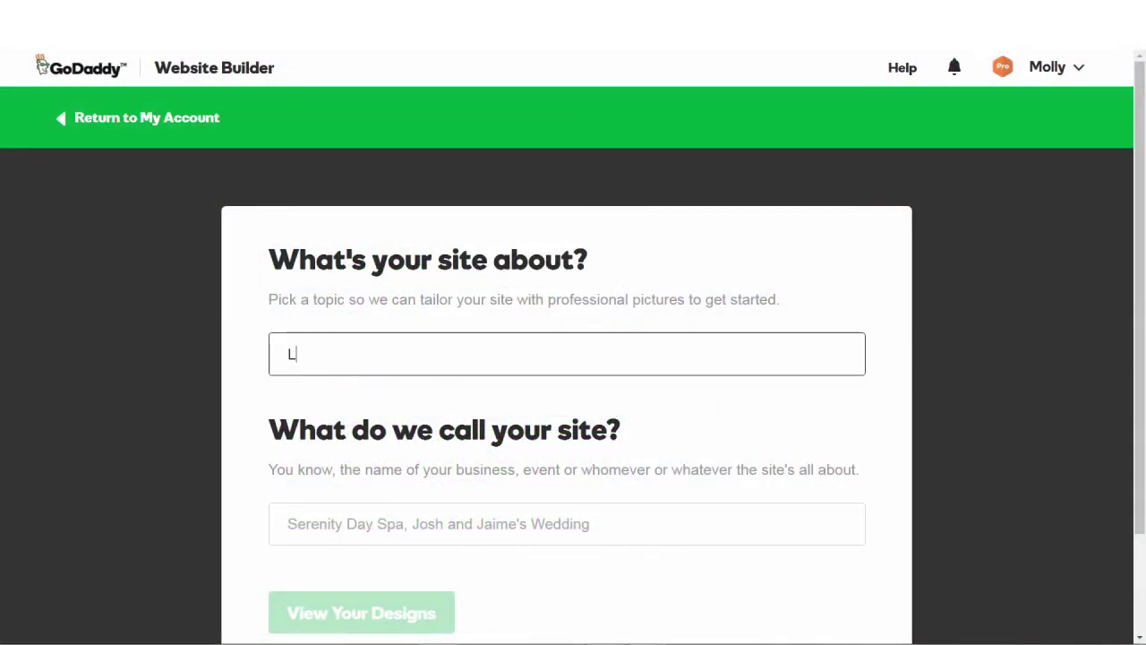
type("andsca")
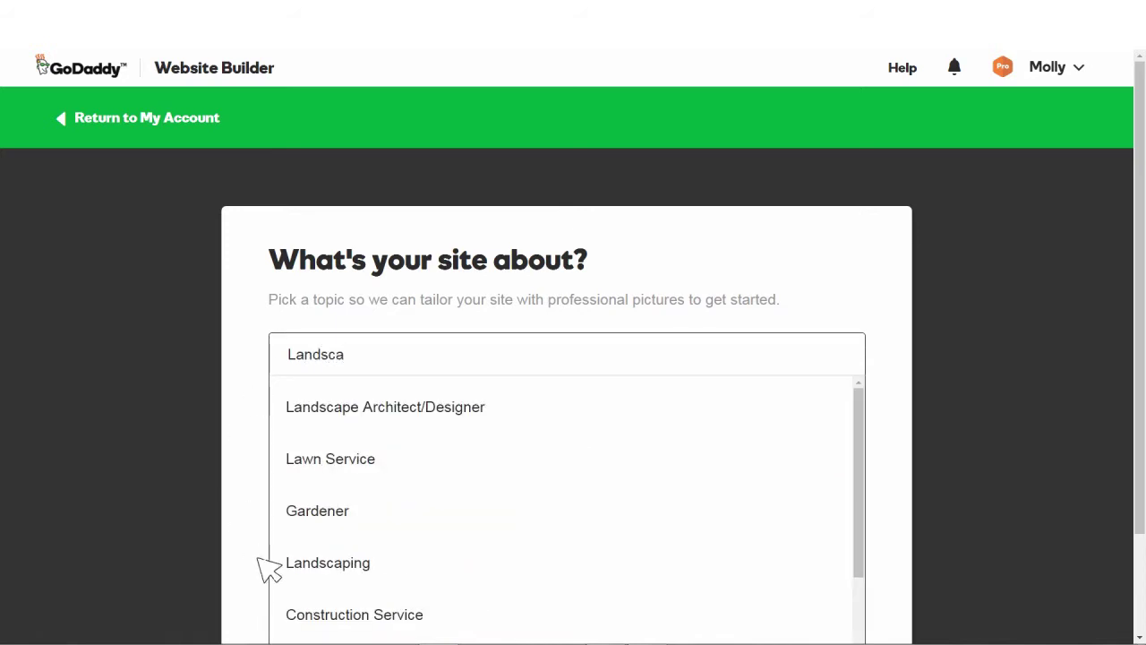
- Start a Landscaping-topic site named 'Wonder Landscaping' and generate its designs
left_click(295, 562)
left_click(295, 523)
type("Wonder Landscaping")
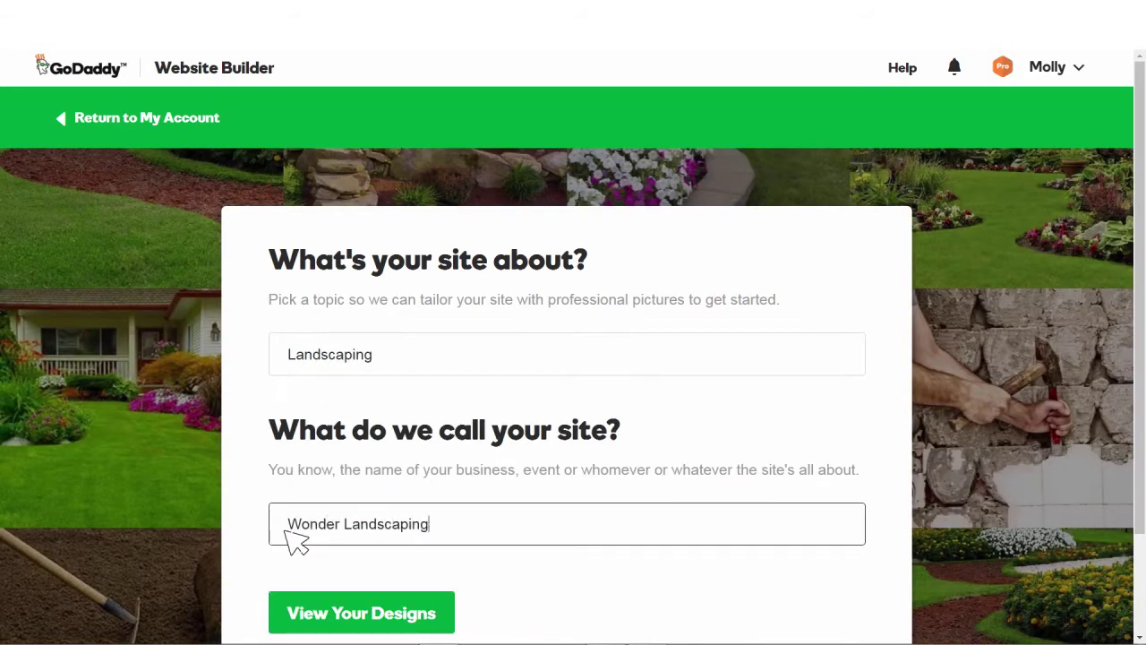
left_click(318, 612)
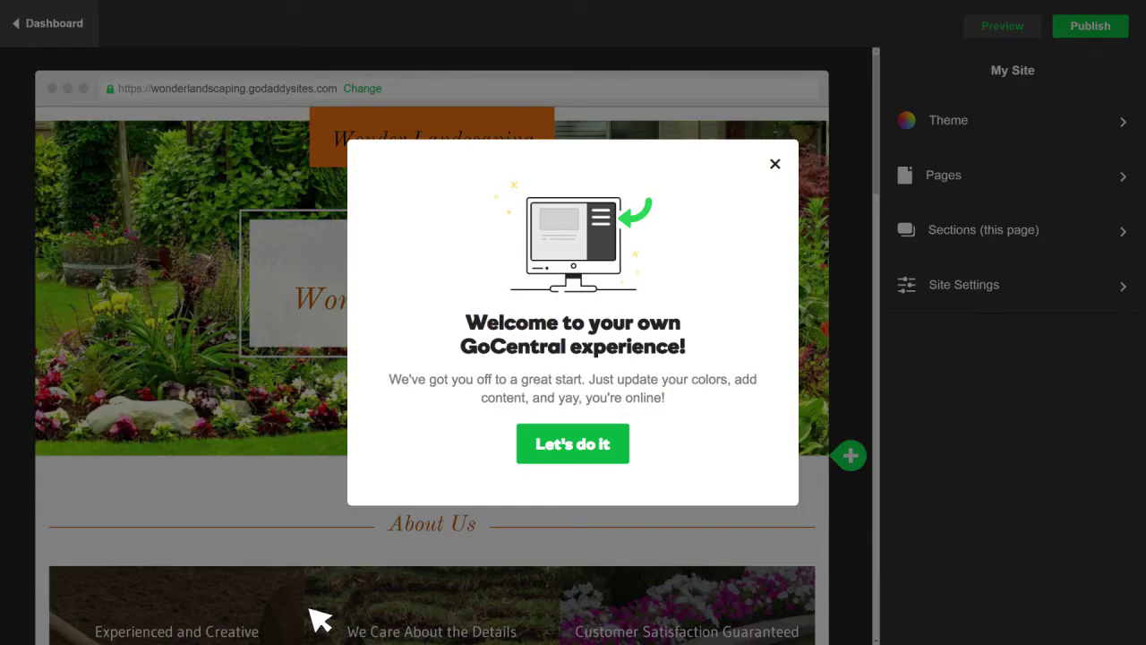
- Dismiss the welcome message, then review the Luxe orange theme and the pages list
left_click(582, 447)
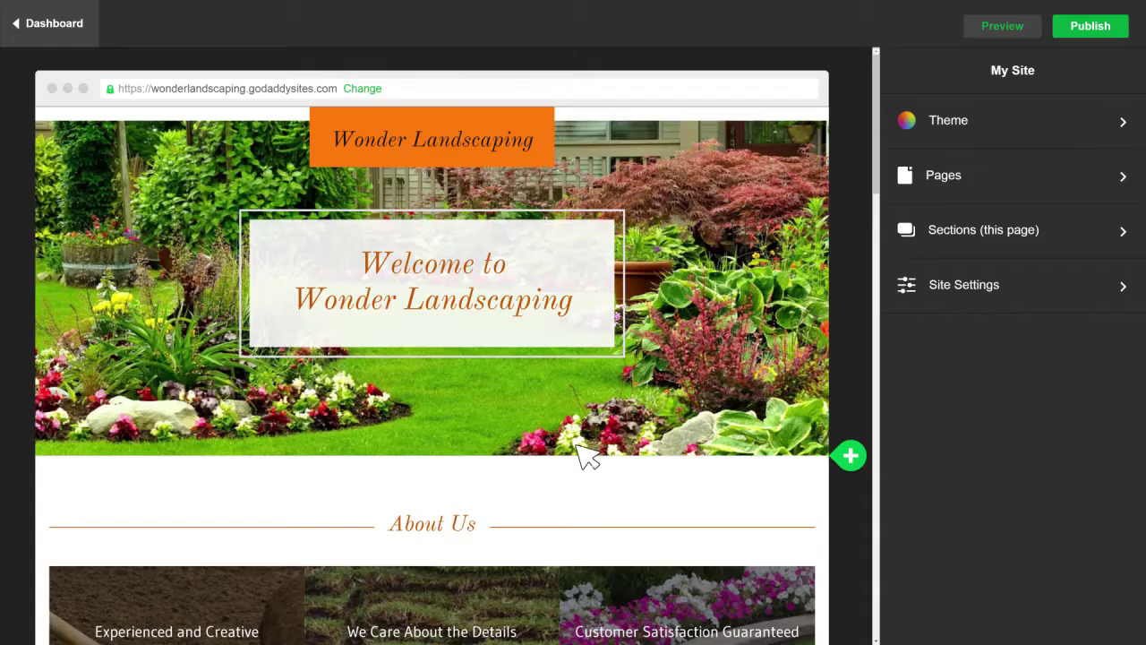
left_click(1012, 125)
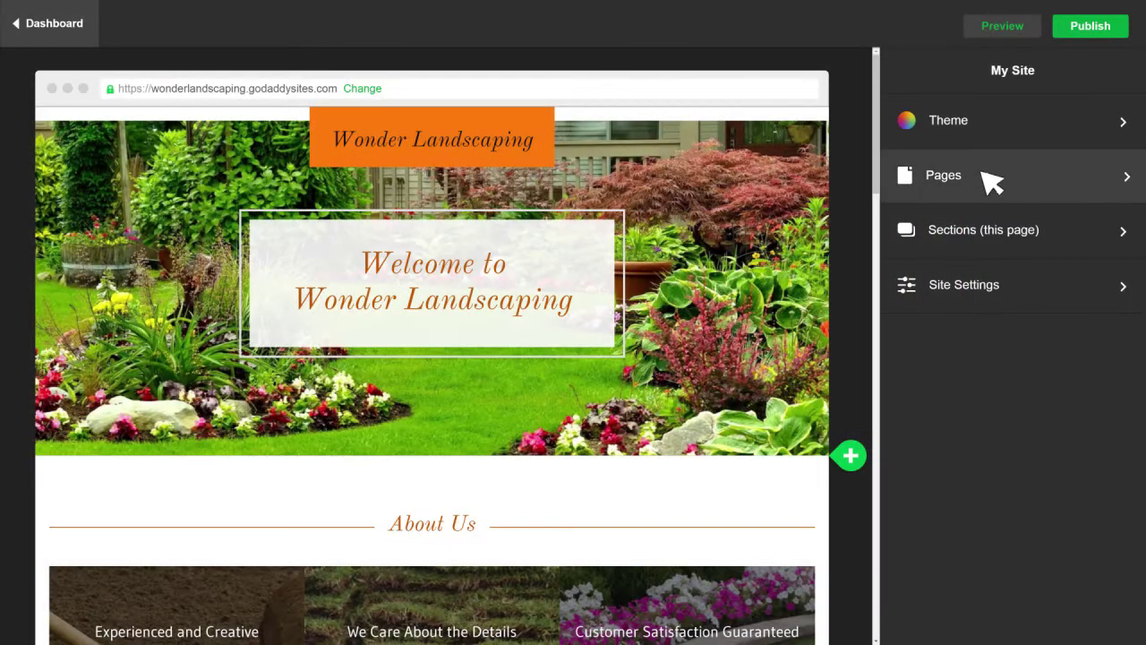
left_click(1011, 176)
left_click(903, 70)
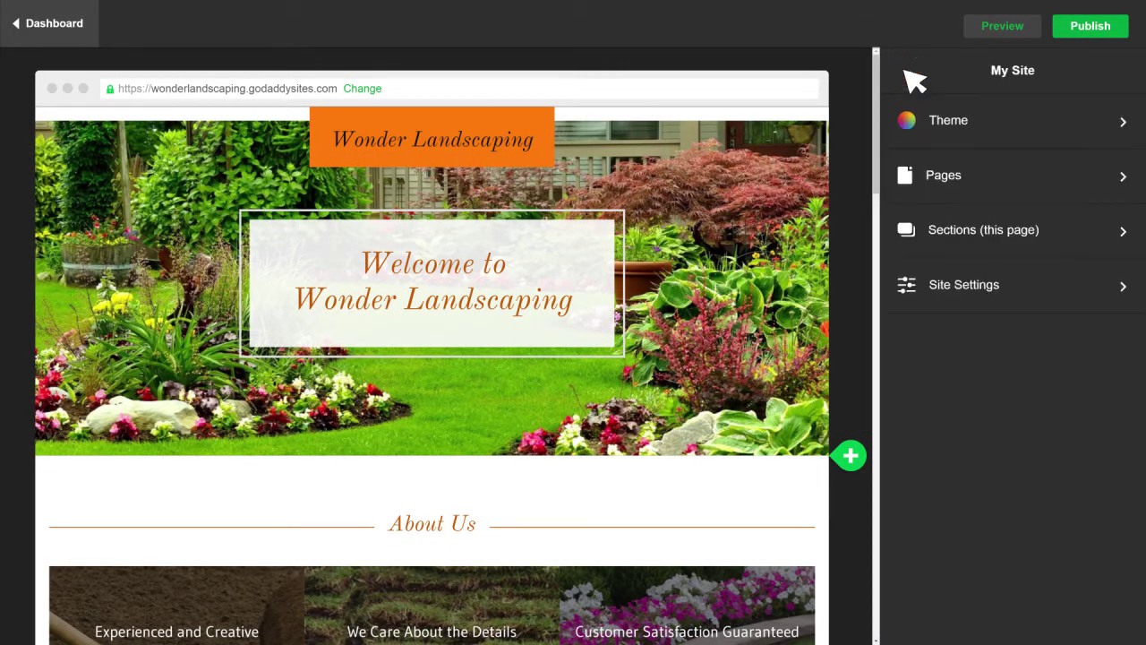
- Replace the third About Us card's image with a different garden stock photo
left_click(1059, 231)
left_click(1038, 175)
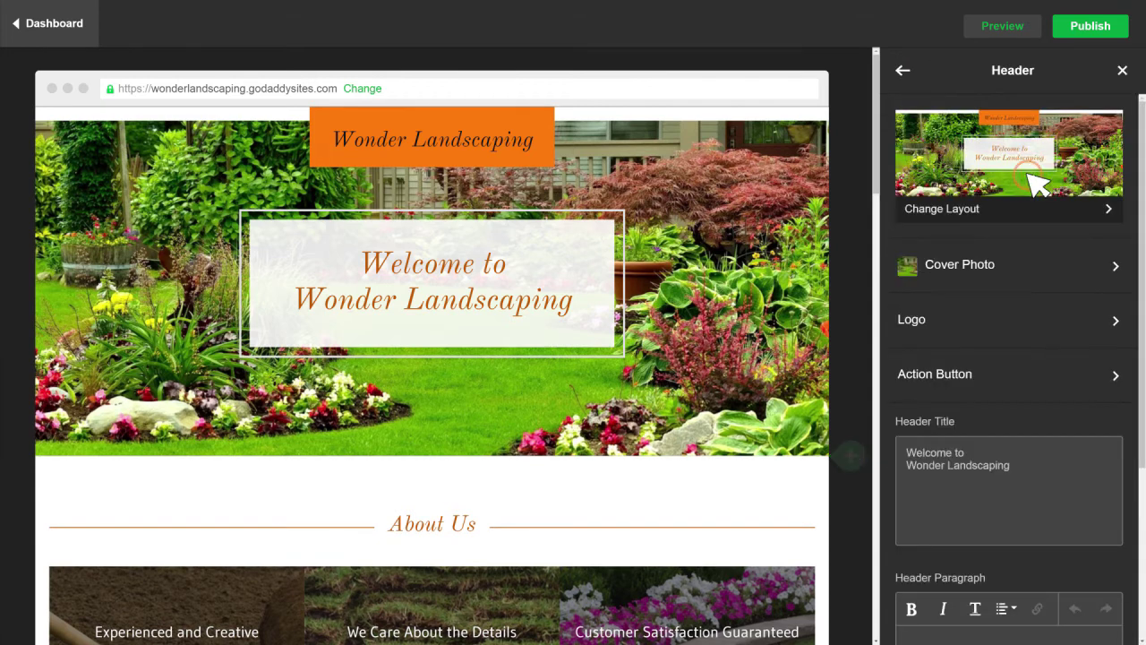
scroll(662, 591, "down", 3)
scroll(765, 512, "down", 1)
left_click(779, 484)
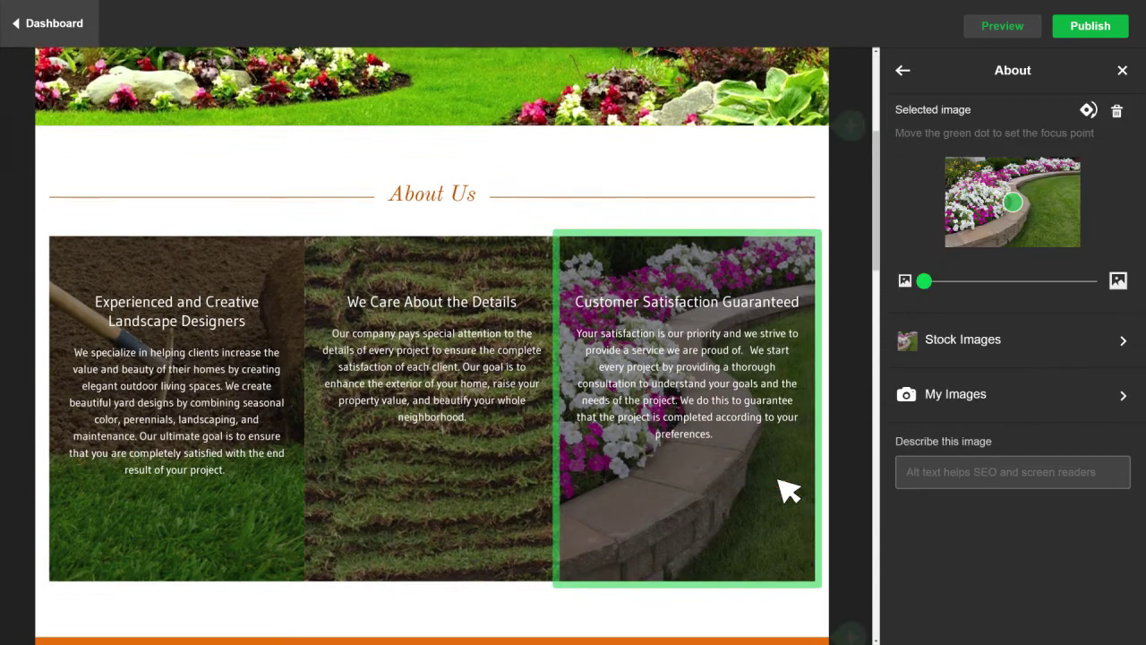
left_click(1012, 340)
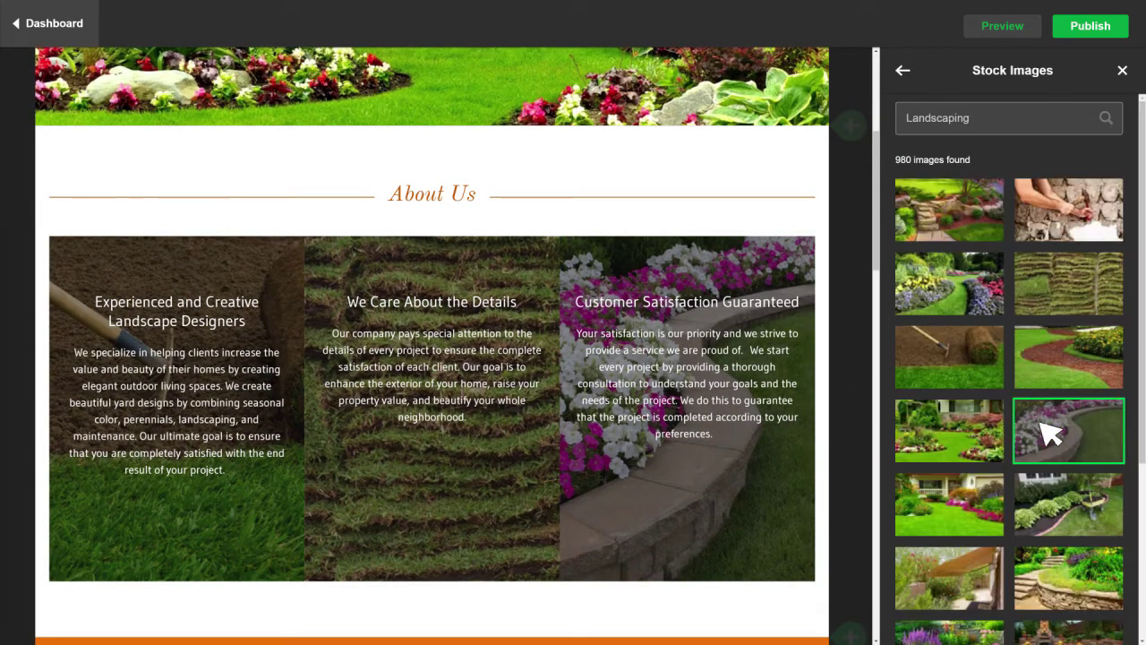
left_click(1070, 506)
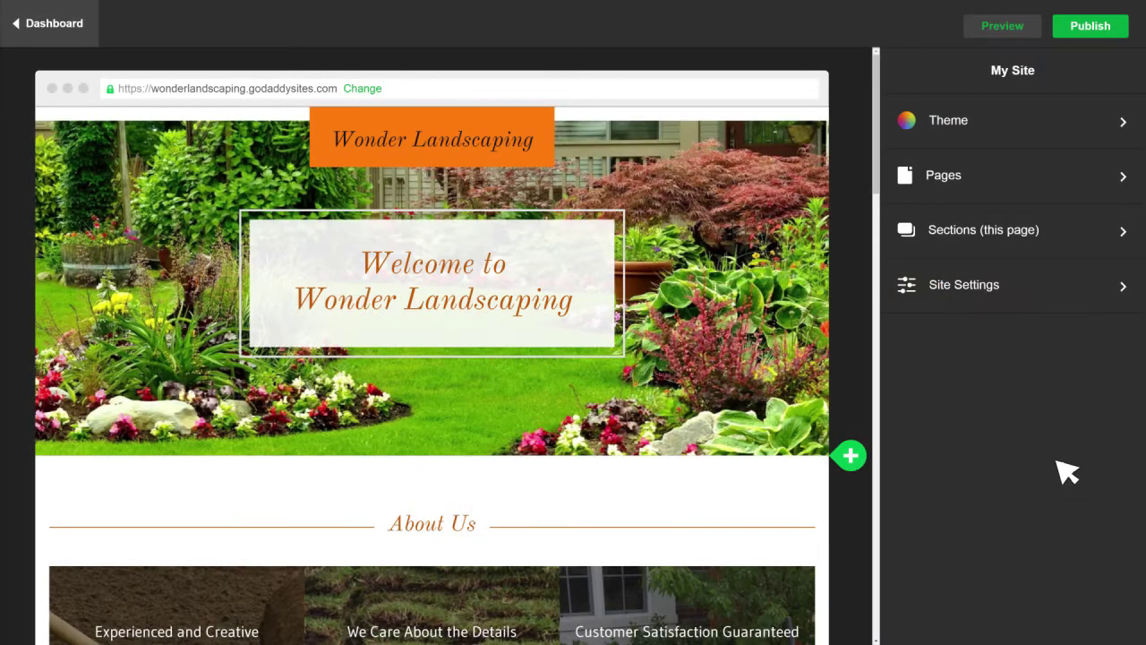
- Add the wonderlandscaping Facebook page link, review the SEO settings, and go to the dashboard
left_click(1030, 289)
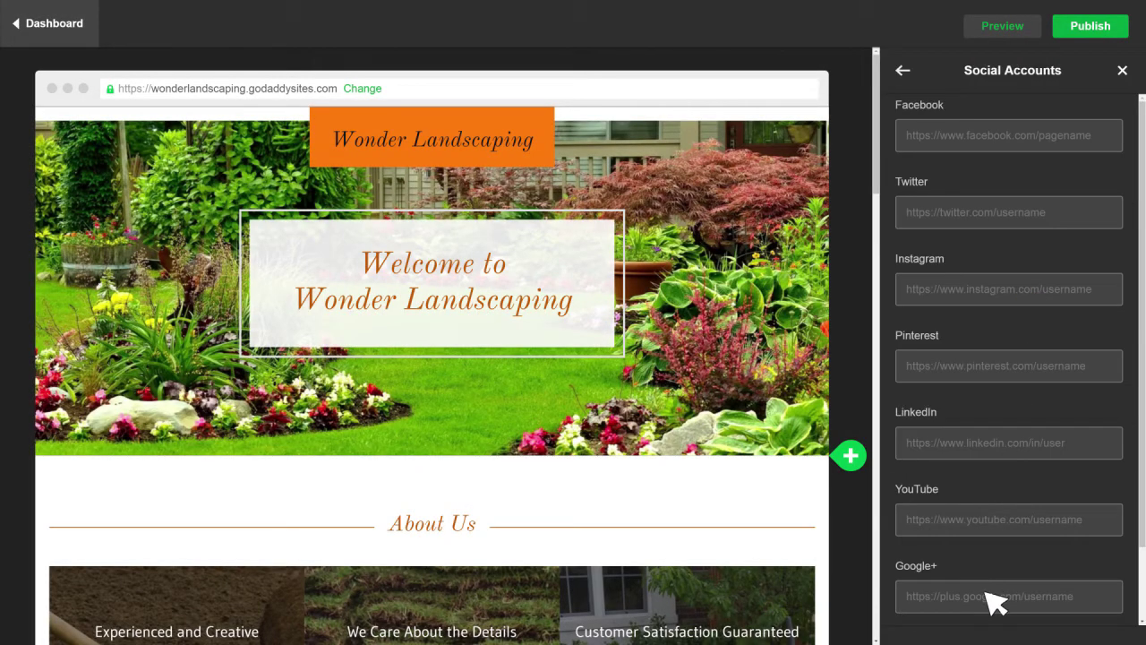
left_click(995, 136)
type("facebook.com/wonderlandscaping")
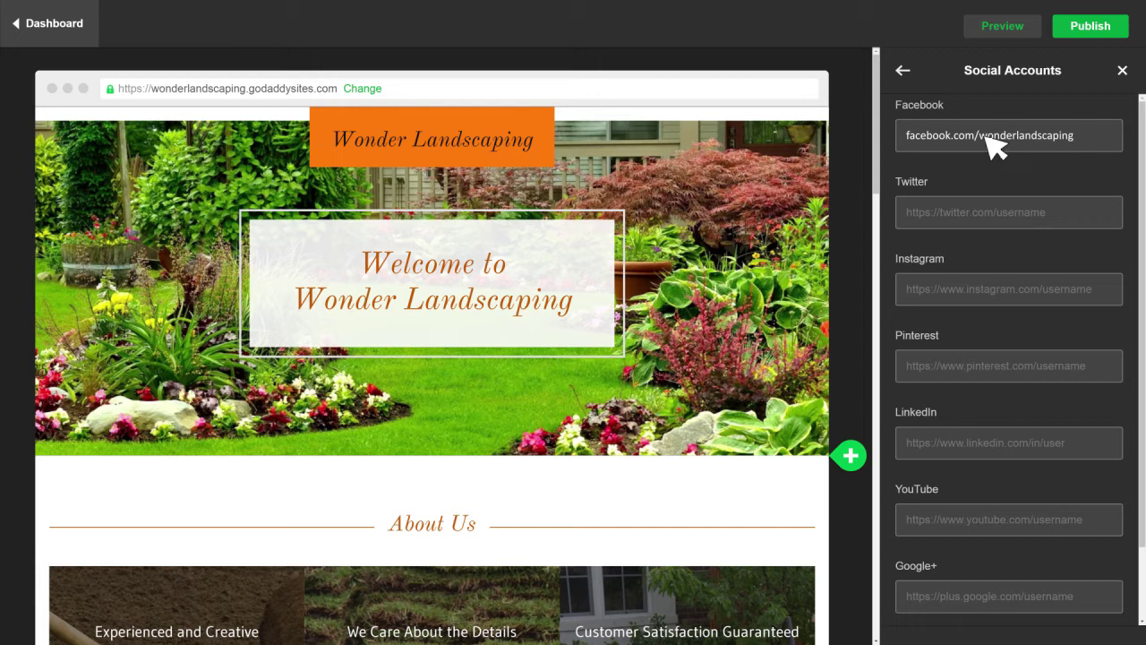
left_click(902, 69)
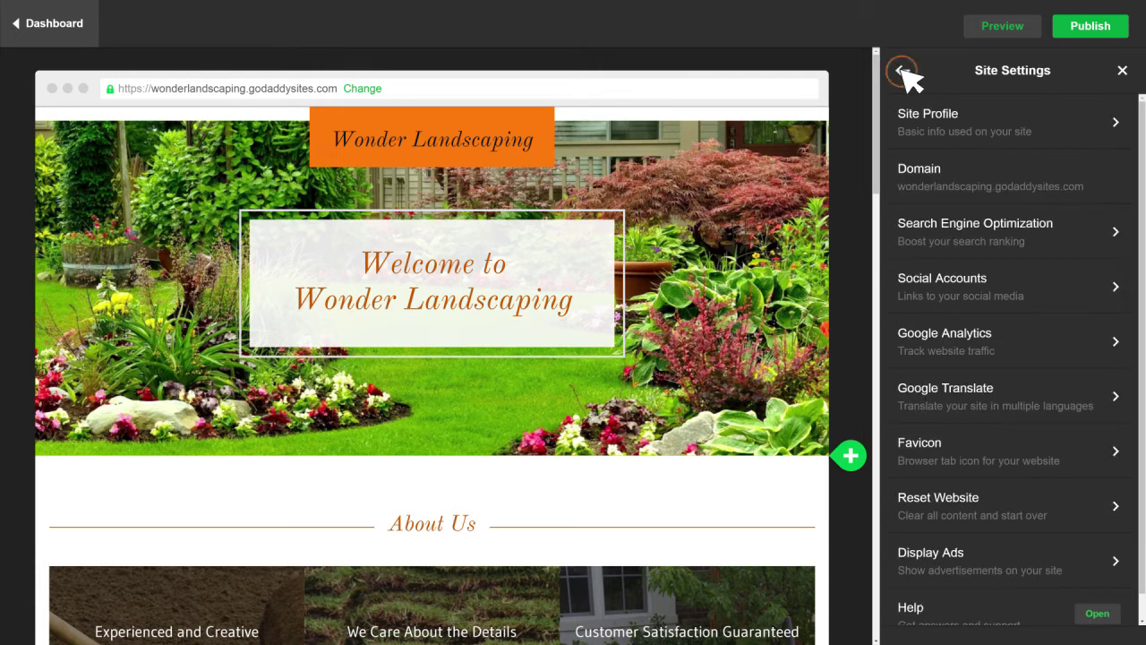
left_click(1054, 238)
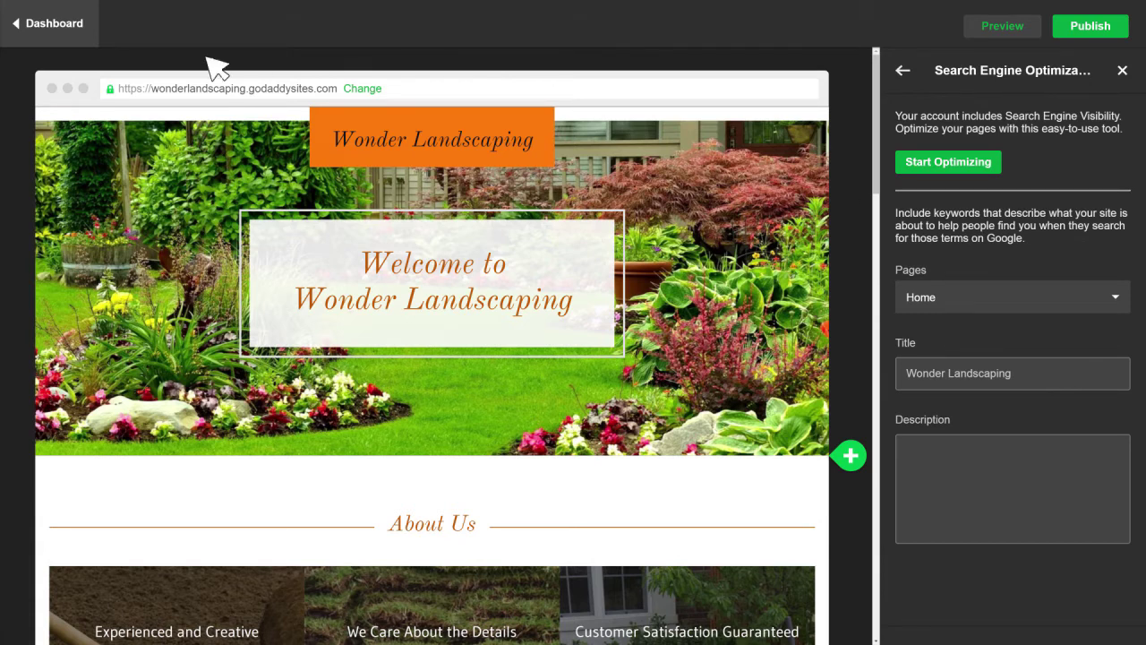
left_click(54, 23)
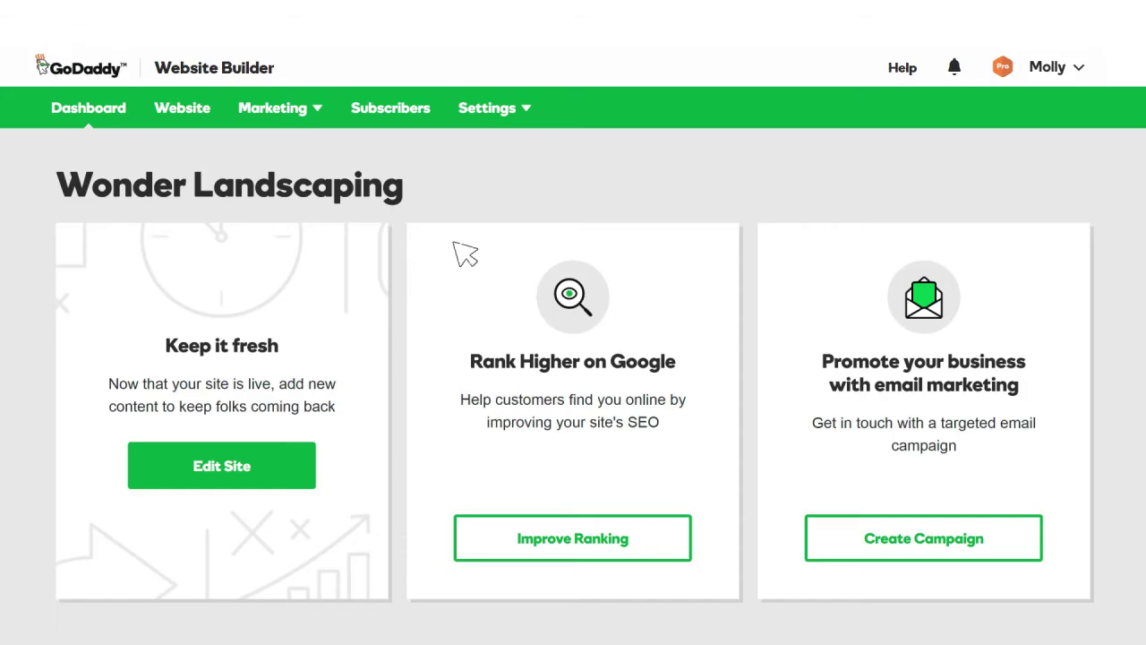
- Open the email marketing campaigns dashboard via Create Campaign
left_click(998, 537)
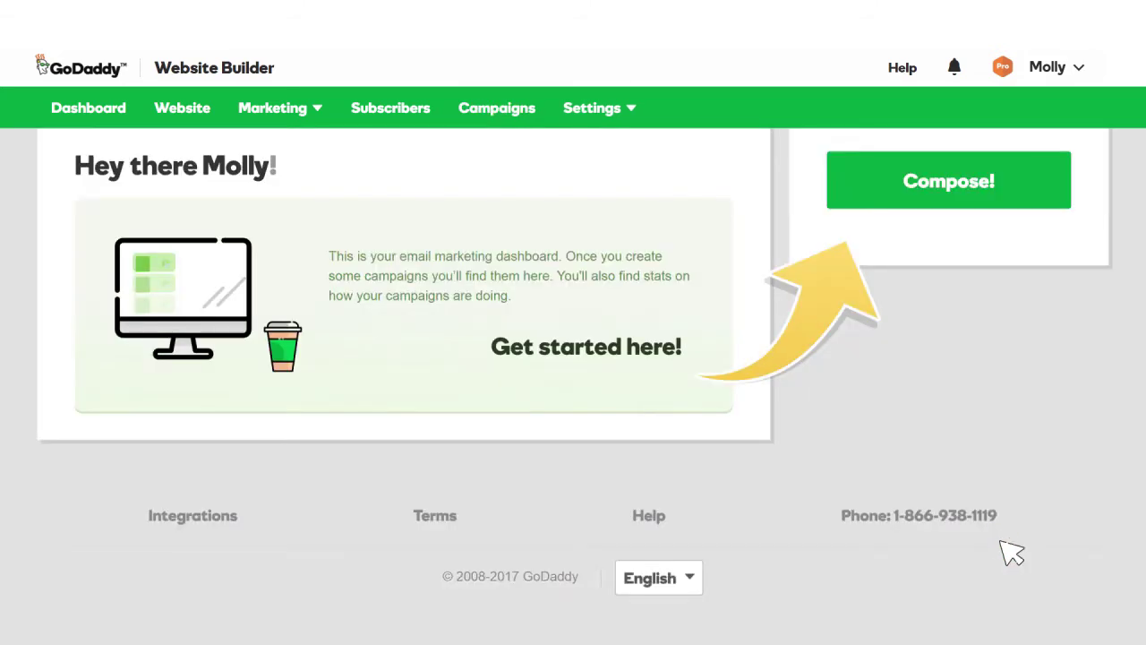